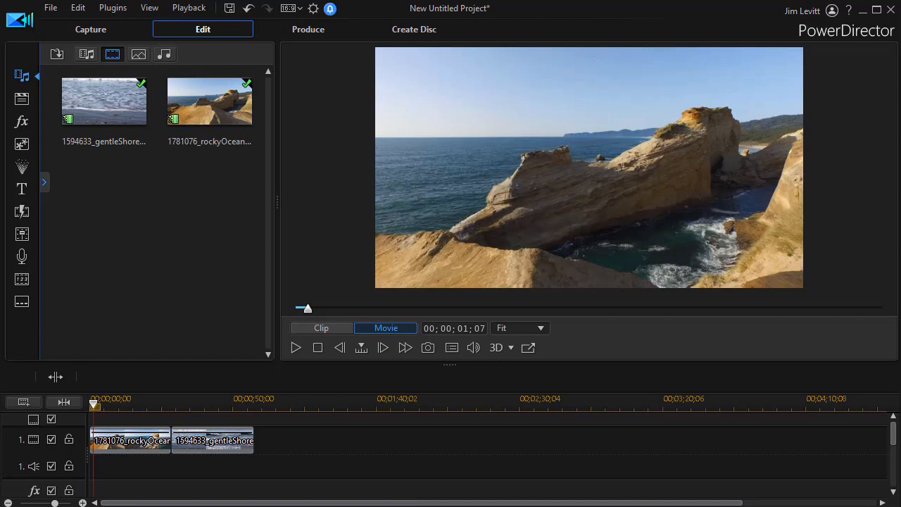
- Briefly preview the movie and open Color Presets & CLUTs under Fix / Enhance for the rockyOcean clip, with the settings area widened
left_click(296, 347)
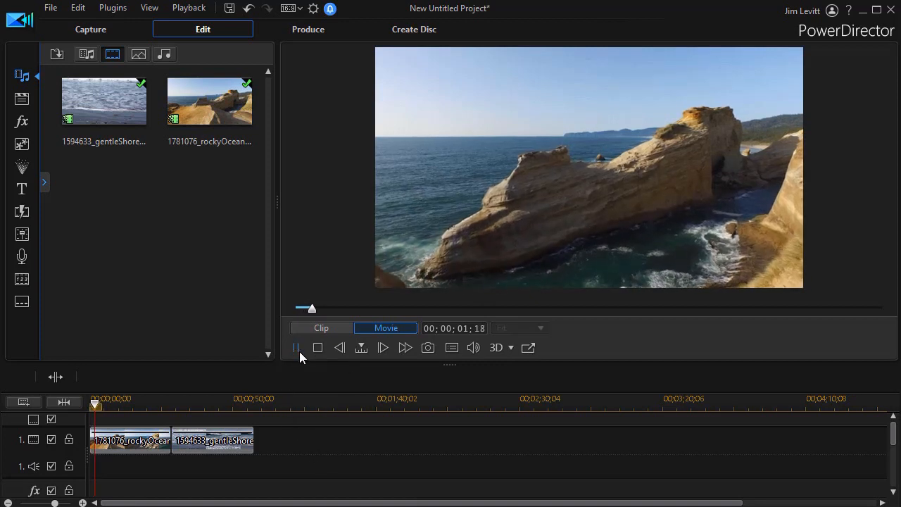
left_click(296, 349)
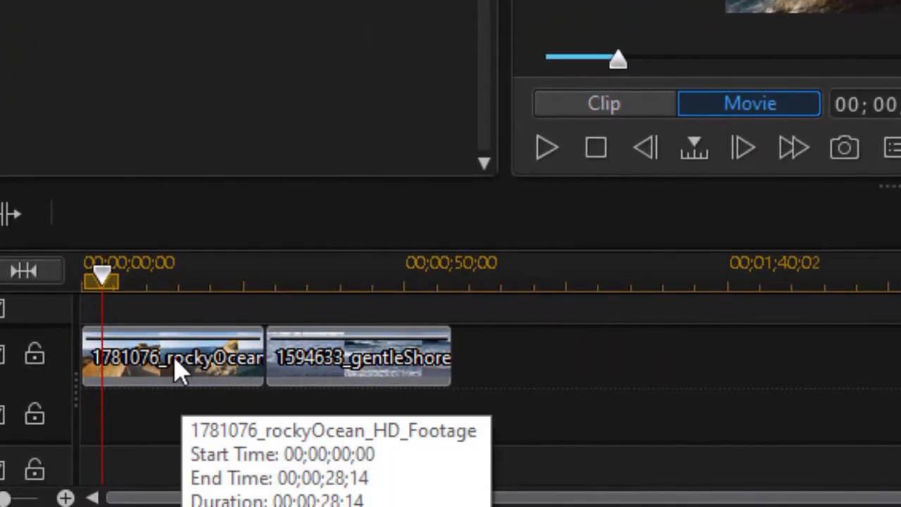
left_click(180, 372)
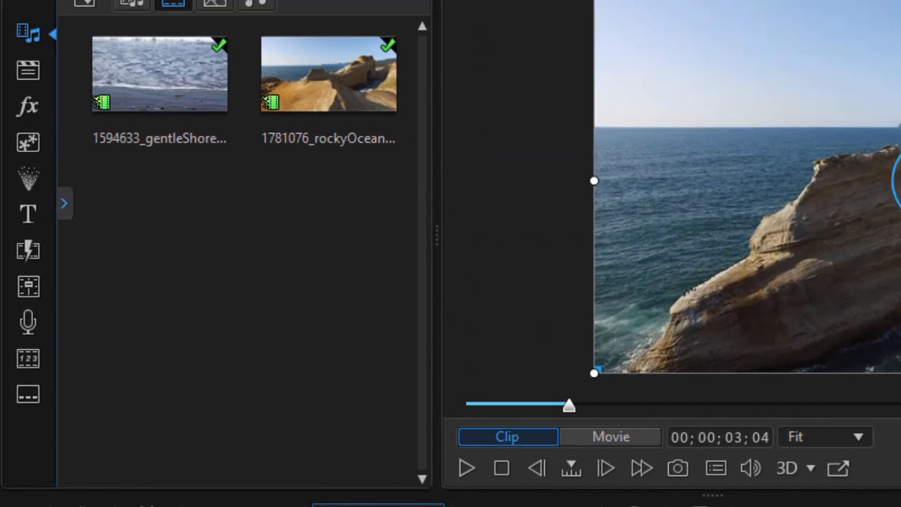
left_click(493, 229)
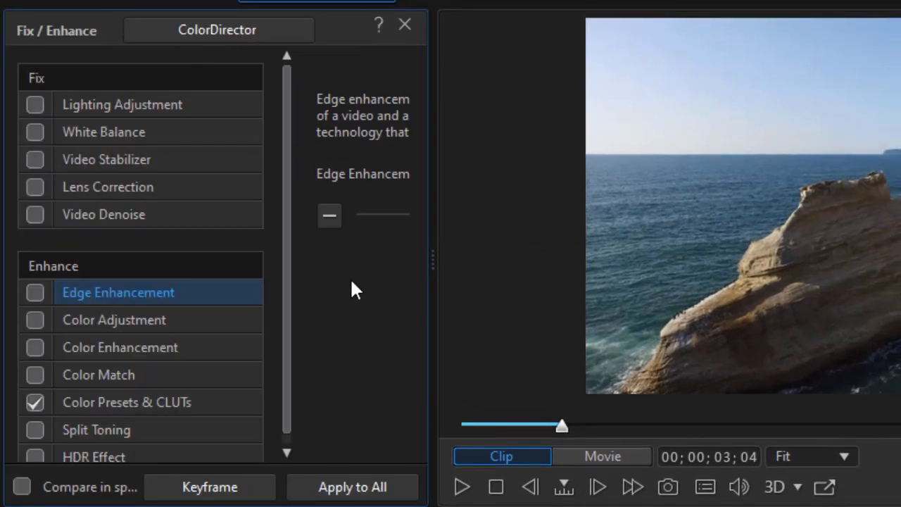
left_click_drag(432, 251, 643, 268)
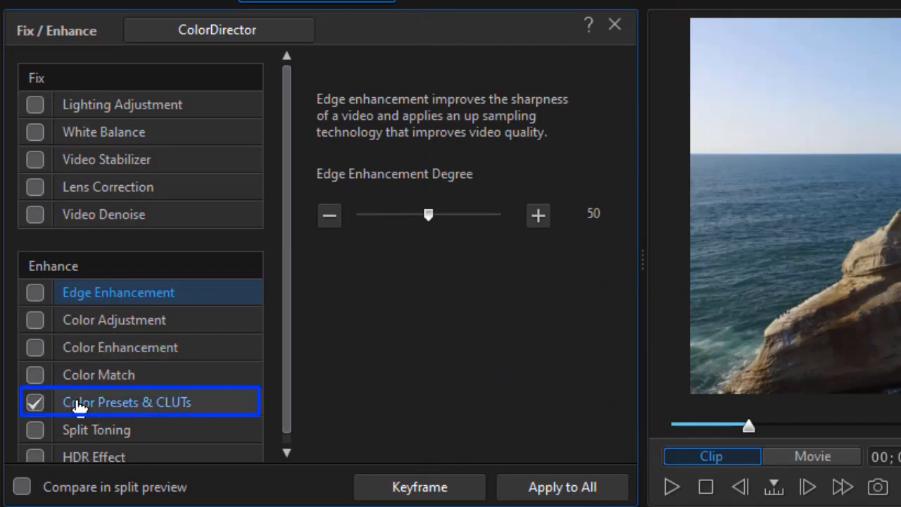
left_click(179, 409)
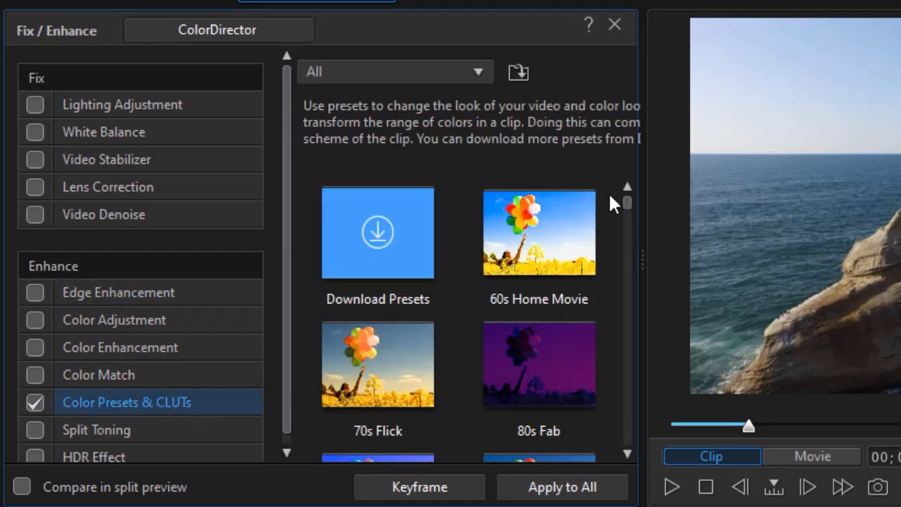
- Filter the color presets to the CLUT category and look through the available entries
left_click_drag(626, 206, 584, 160)
left_click(479, 71)
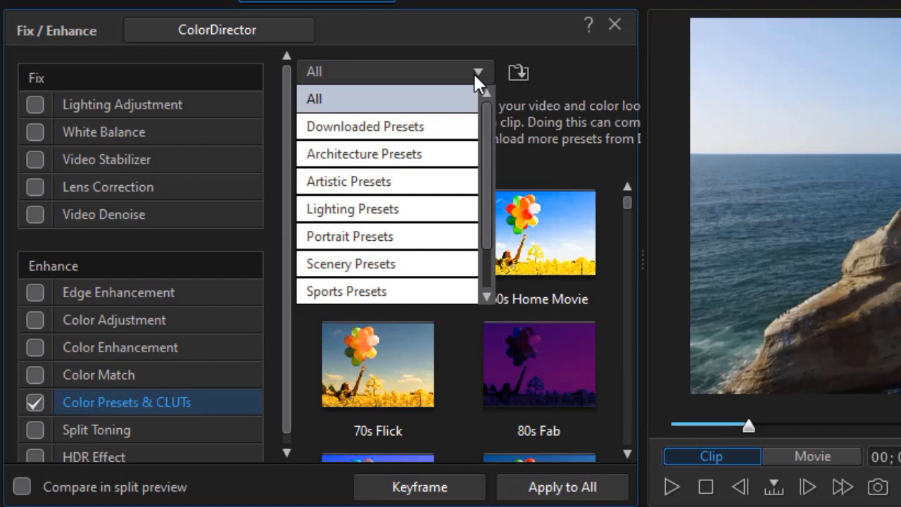
scroll(482, 182, "down", 1)
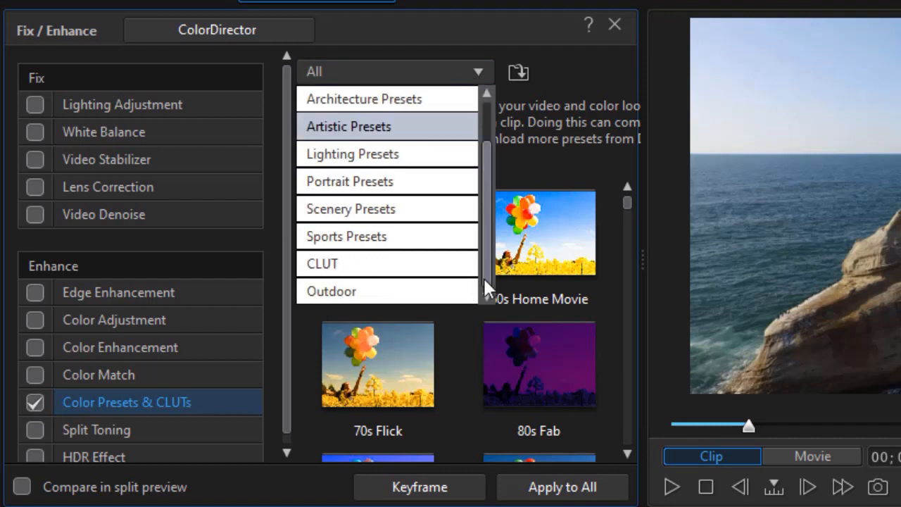
left_click(352, 271)
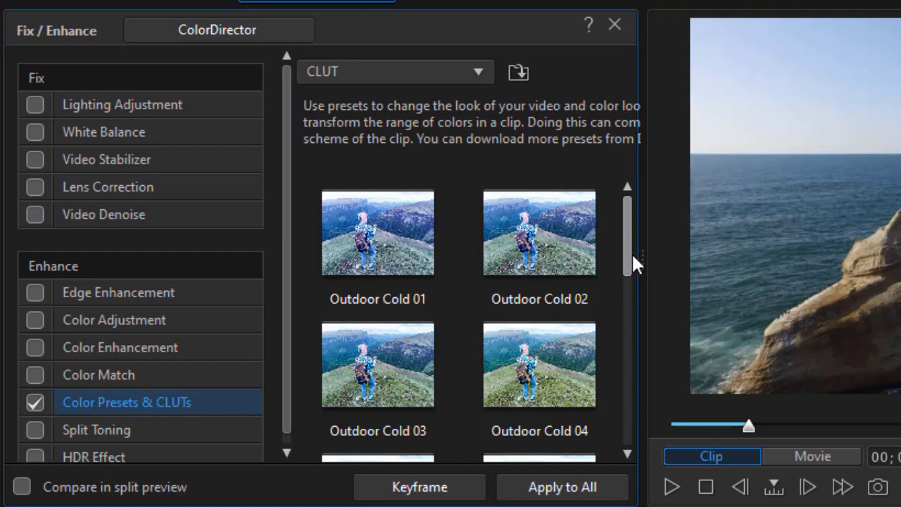
left_click_drag(628, 256, 607, 195)
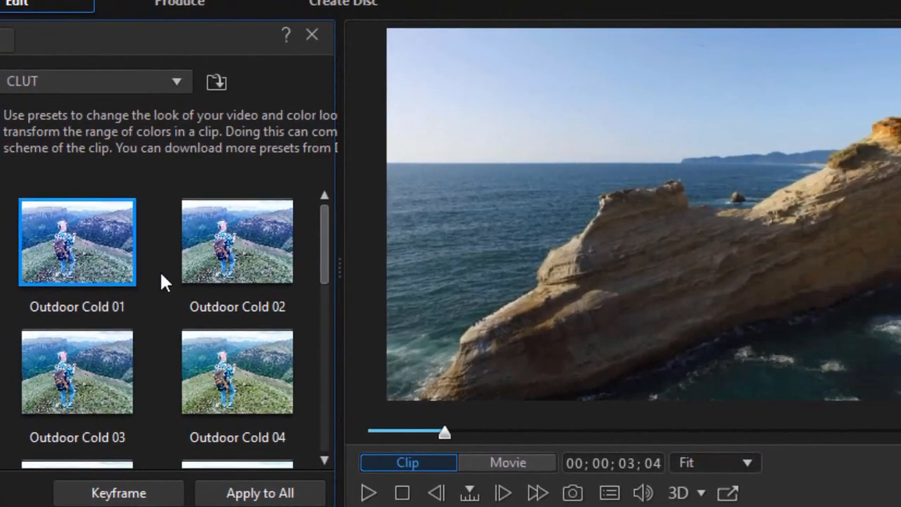
- Try the CLUTs Outdoor Cold 01 through Outdoor Cold 06 one after another on the rockyOcean clip
left_click(537, 262)
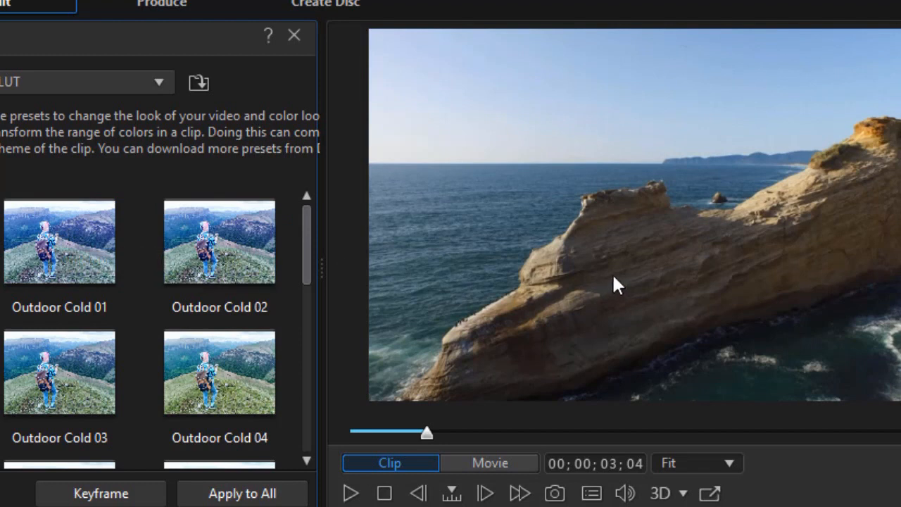
left_click(75, 252)
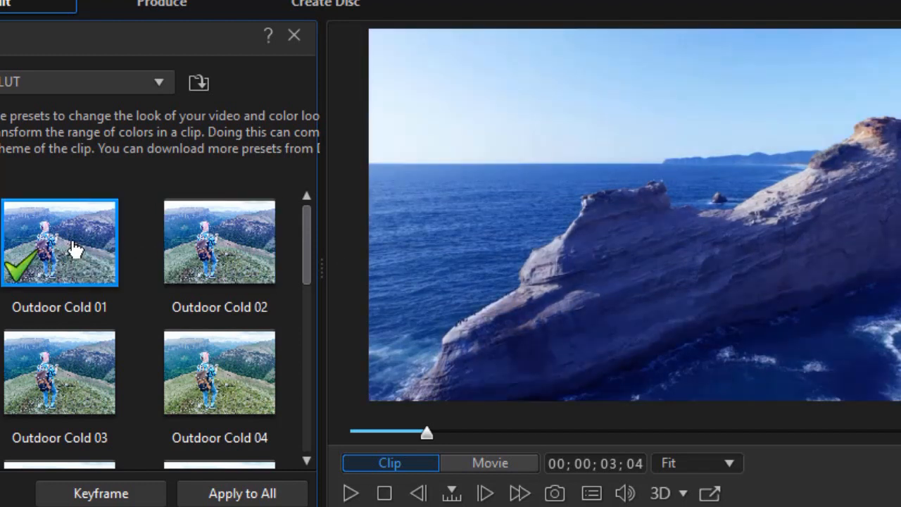
left_click(229, 258)
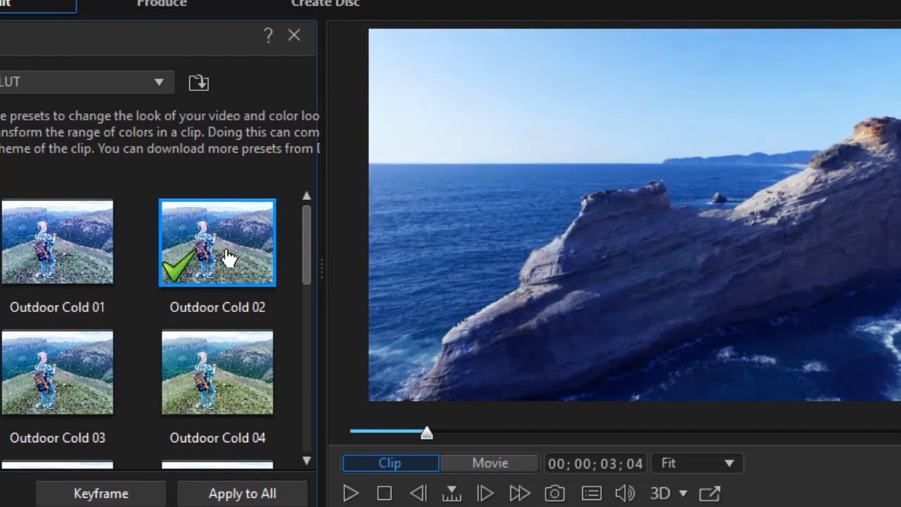
left_click(75, 383)
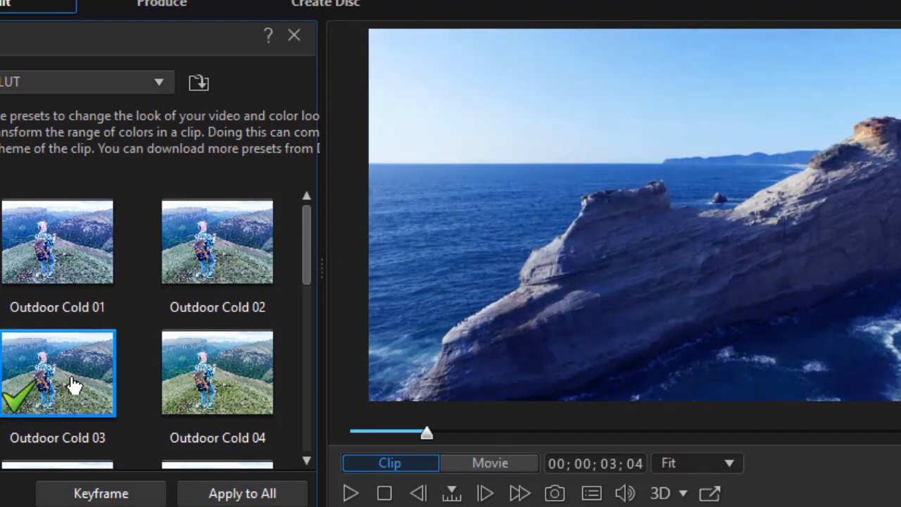
left_click(219, 375)
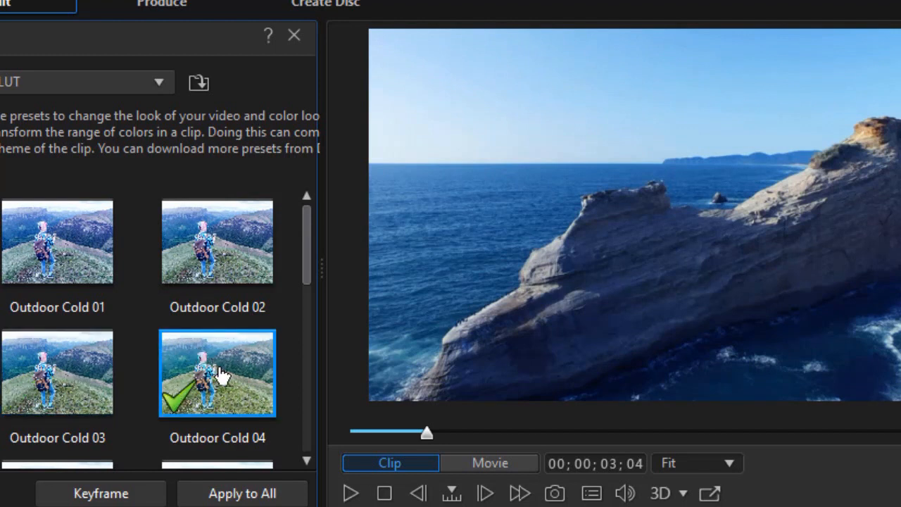
scroll(308, 278, "down", 2)
scroll(310, 285, "down", 2)
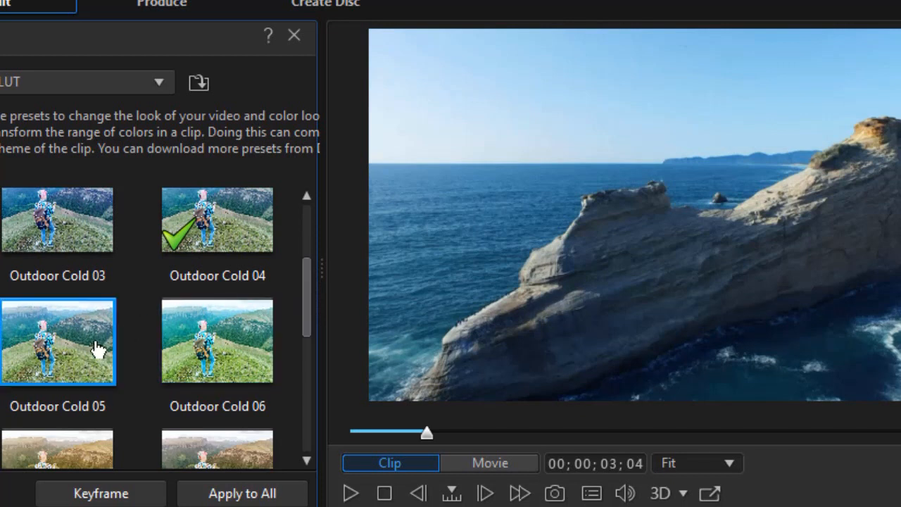
left_click(86, 352)
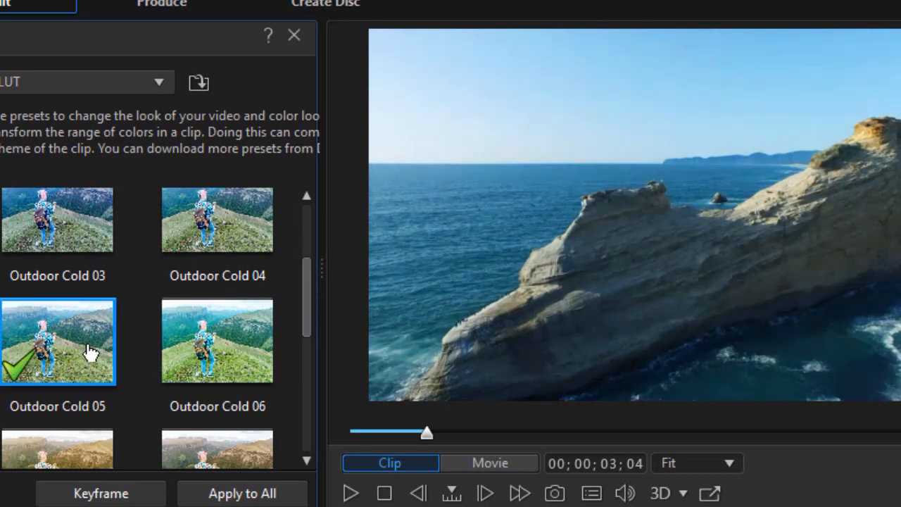
left_click(241, 347)
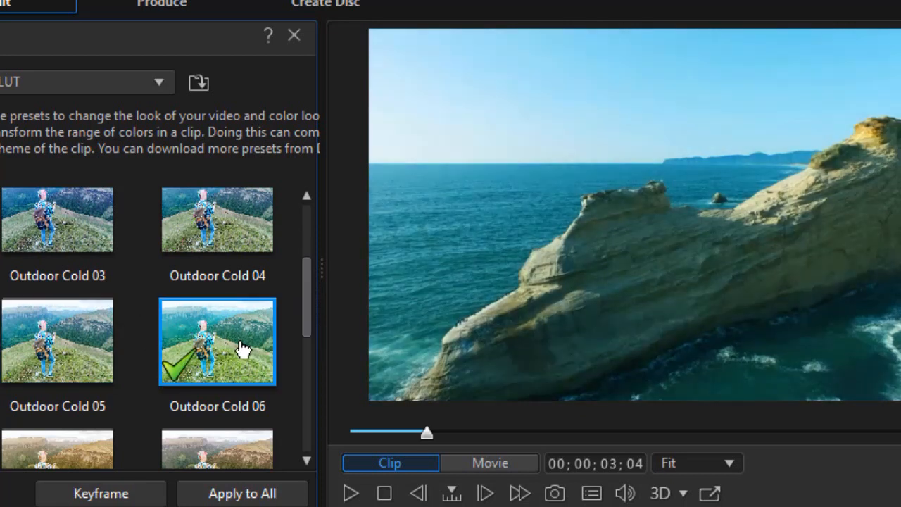
- Try the CLUTs Outdoor Warm 01 through 06 on the rockyOcean clip, then go back to Warm 05 and finish with Warm 04
left_click_drag(306, 324, 294, 368)
left_click(83, 313)
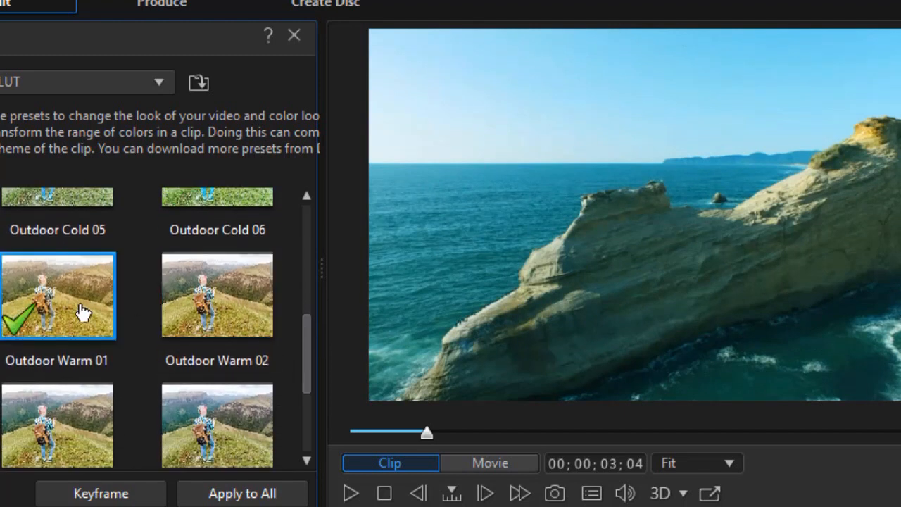
left_click(231, 292)
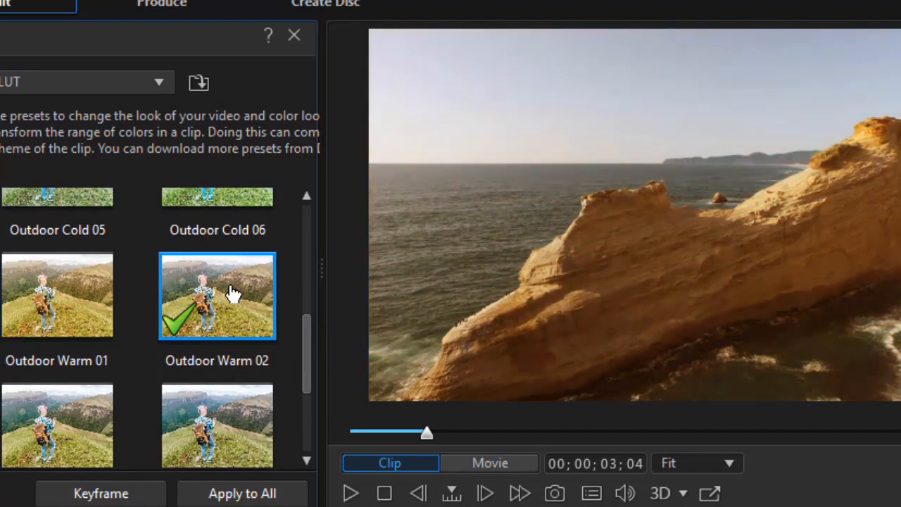
left_click(45, 421)
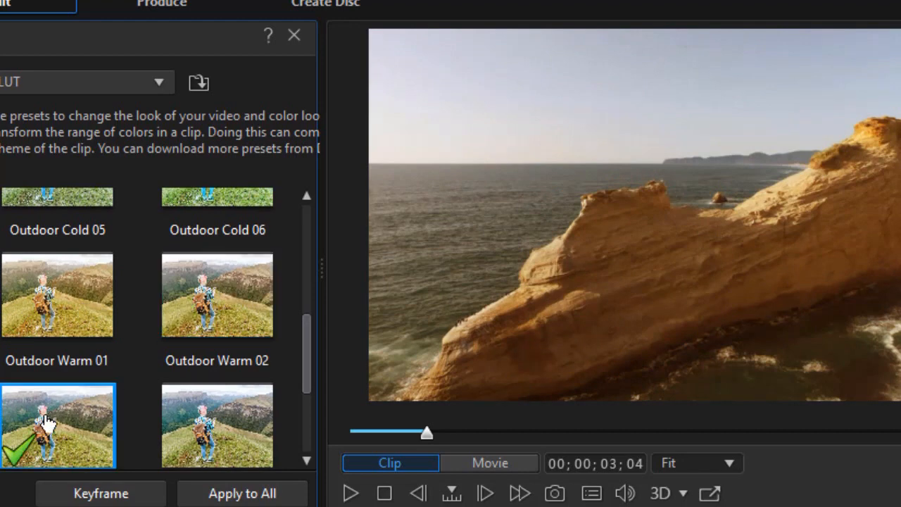
scroll(45, 421, "down", 1)
left_click(238, 374)
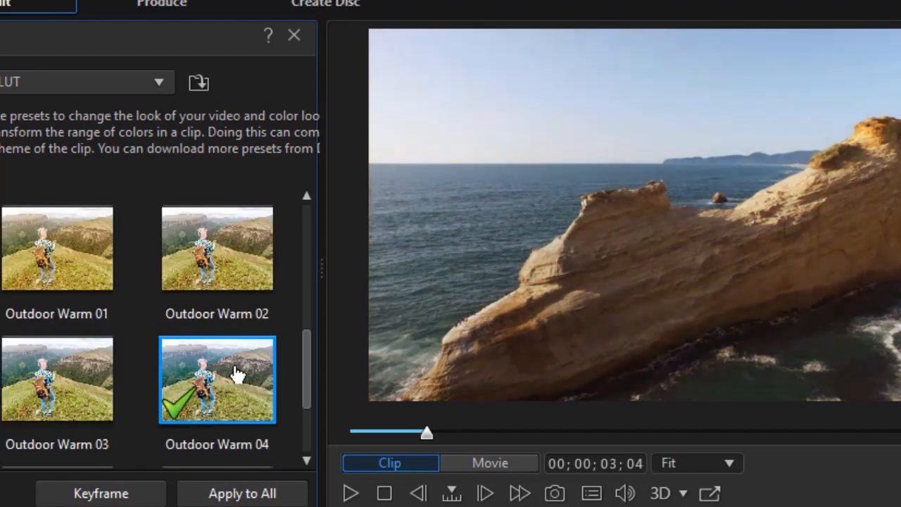
scroll(312, 345, "down", 1)
left_click(66, 388)
left_click(242, 377)
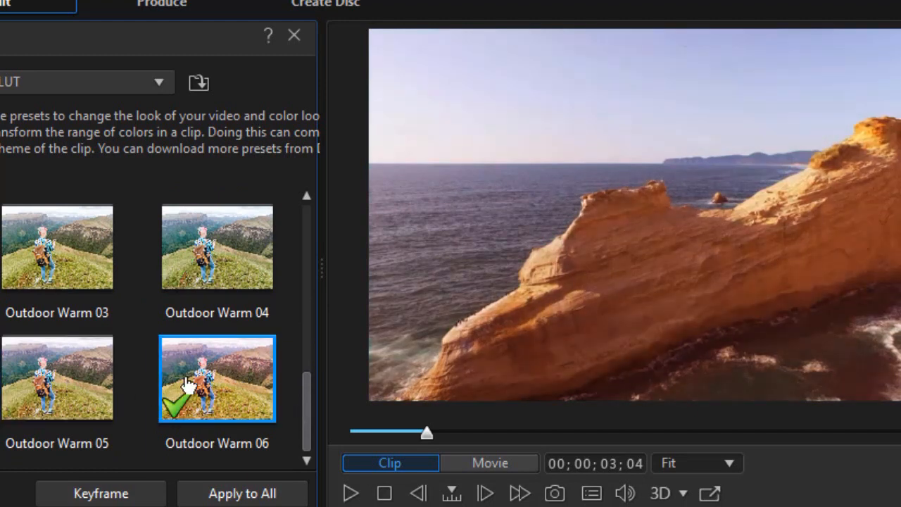
left_click(42, 381)
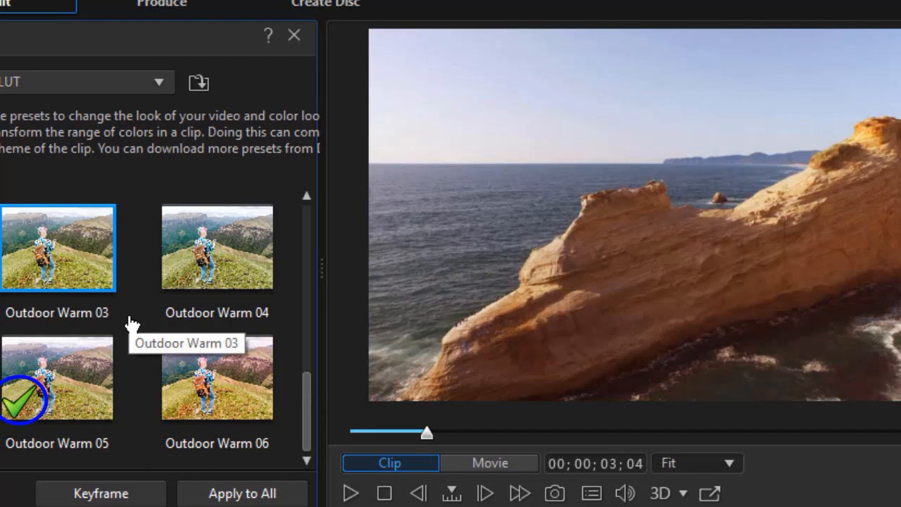
left_click(209, 264)
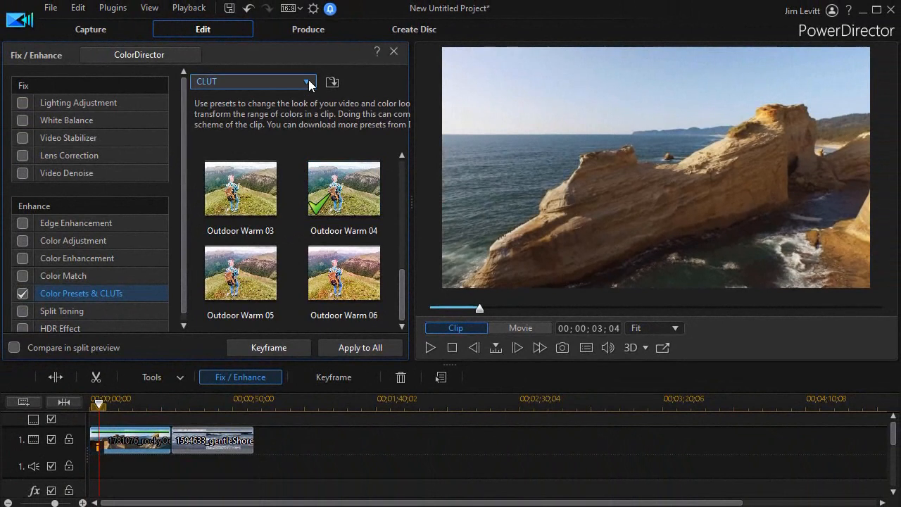
- Switch the preset category to Artistic Presets and try 70s Flick on the rockyOcean clip
left_click(308, 82)
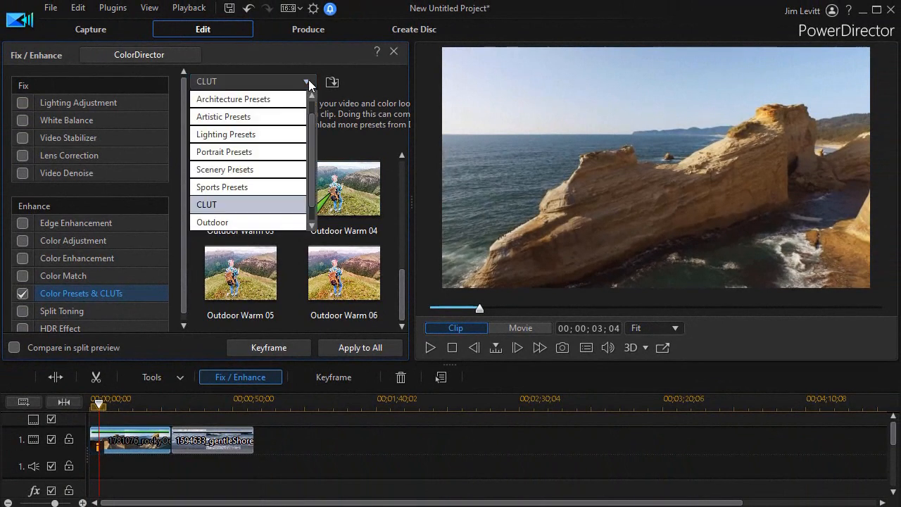
left_click(266, 118)
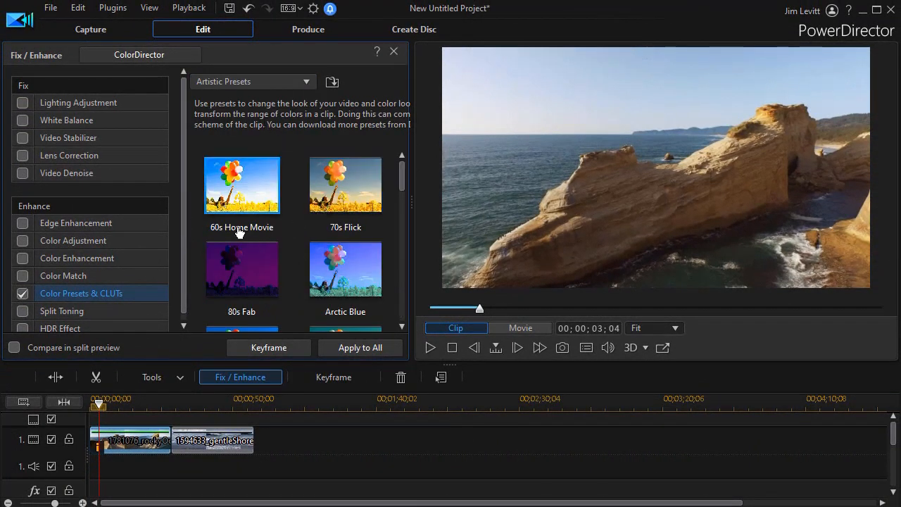
left_click(346, 196)
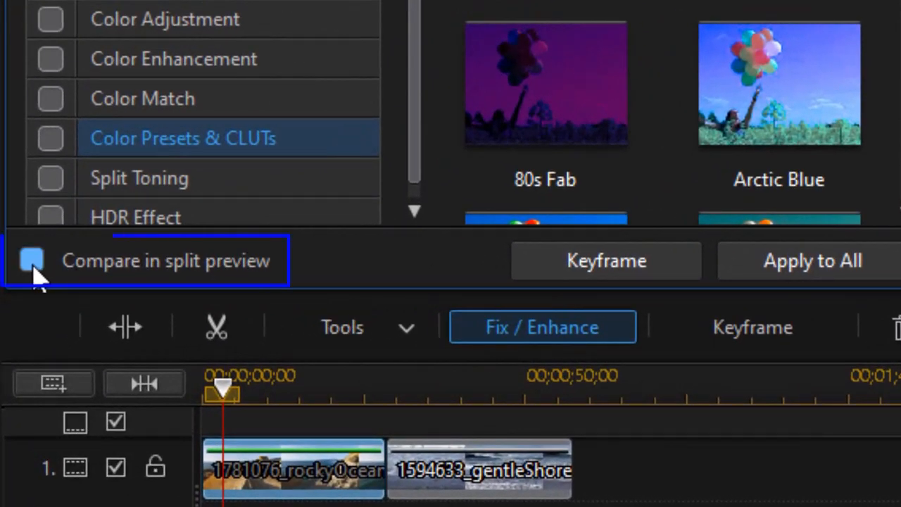
- Enable the split preview comparison and check it with the artistic presets 70s Flick and Arctic Blue
left_click(29, 265)
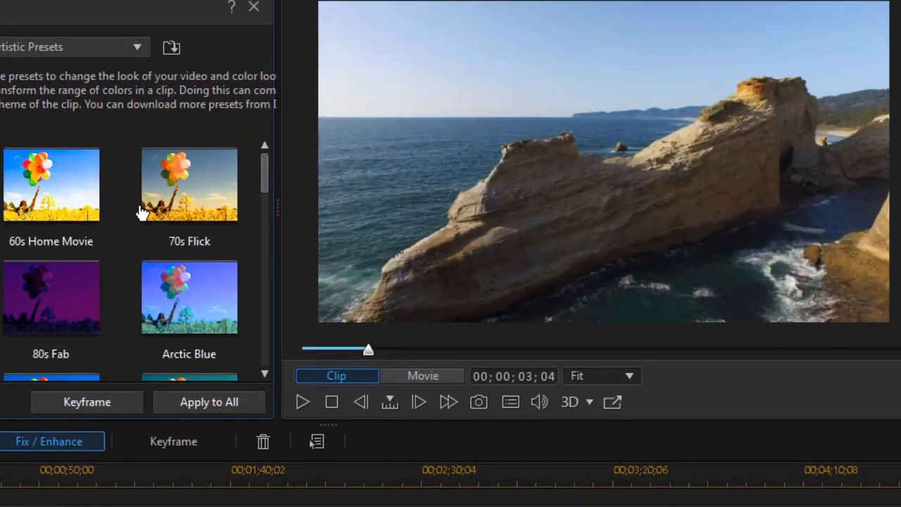
left_click(189, 194)
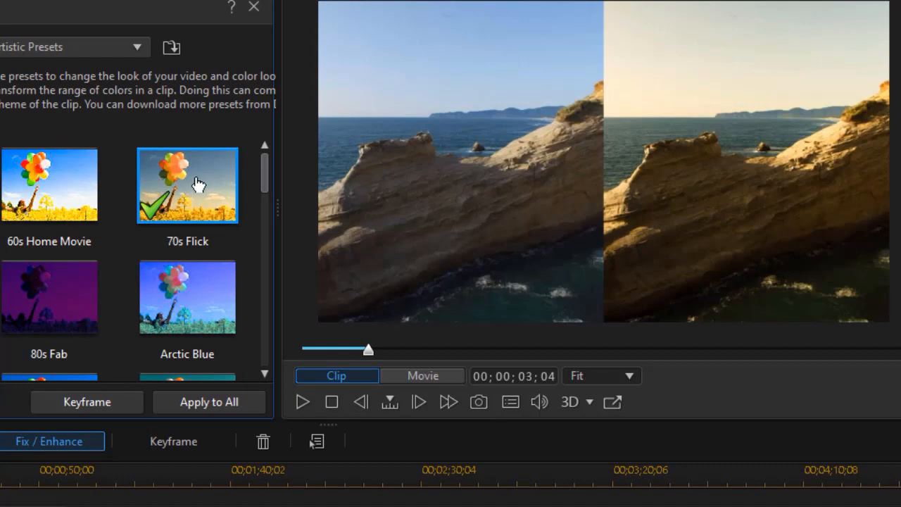
left_click(195, 299)
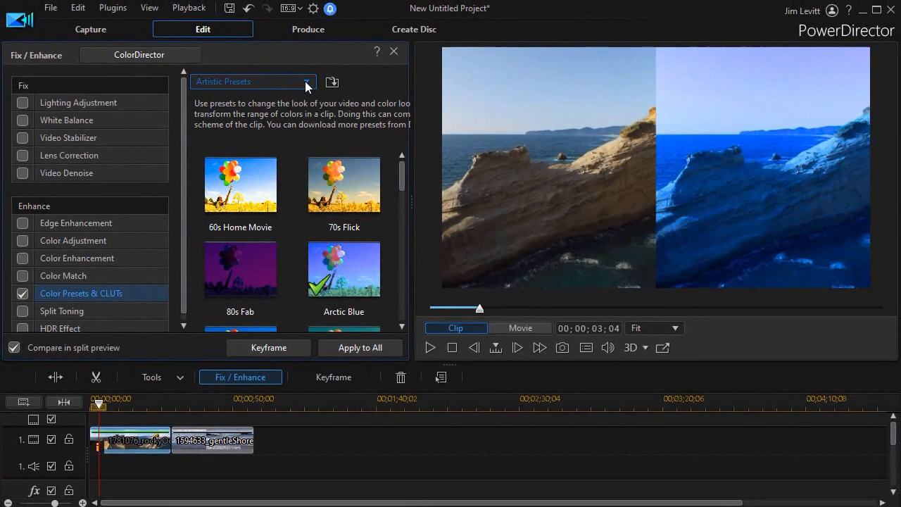
- Return to the CLUT category and apply Outdoor Cold 04 to the rockyOcean clip
left_click(174, 47)
left_click(257, 205)
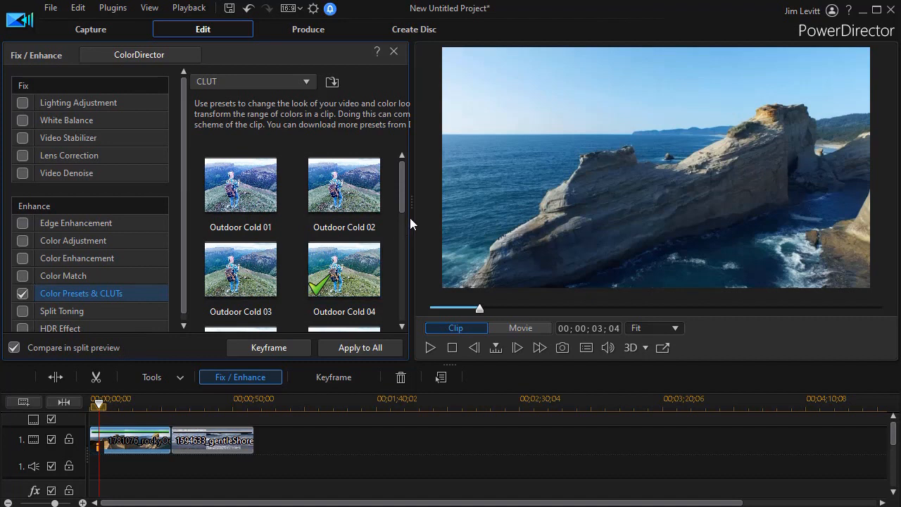
left_click_drag(401, 195, 405, 252)
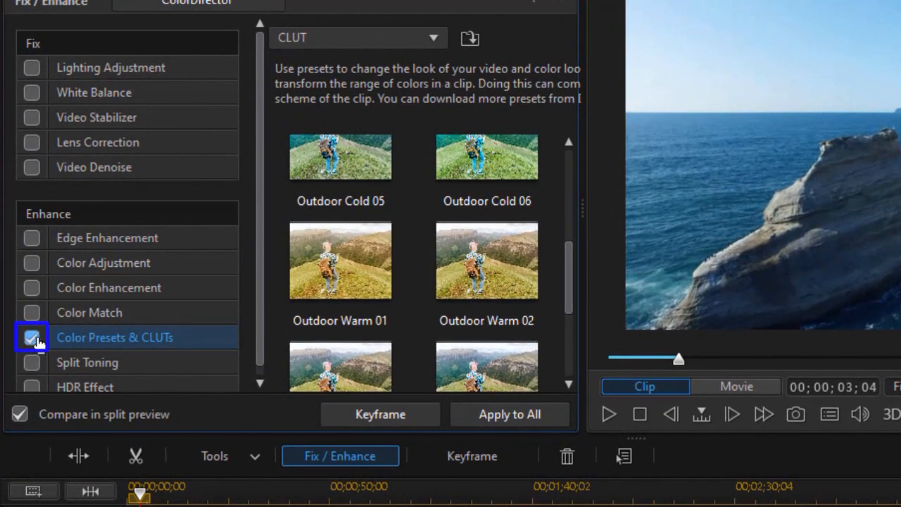
- Turn Color Presets & CLUTs off and back on to compare the clip without and with the CLUT
left_click(32, 338)
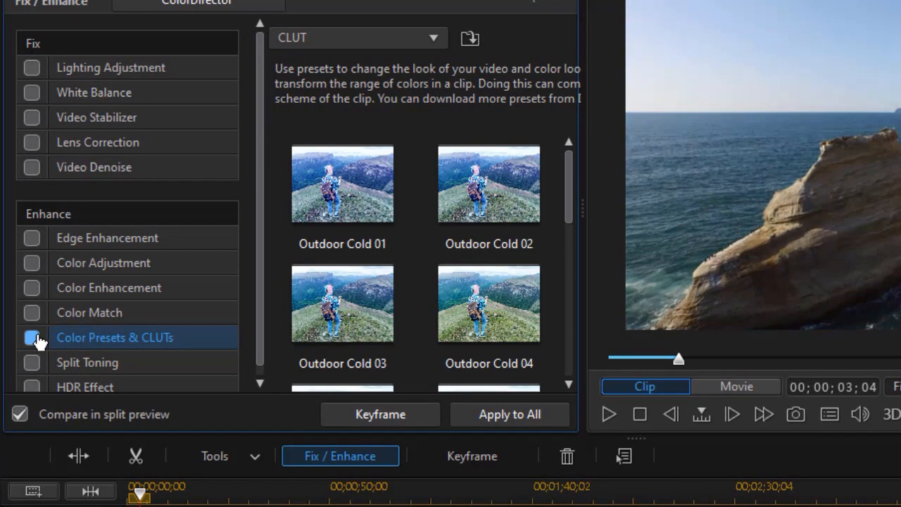
scroll(569, 282, "down", 5)
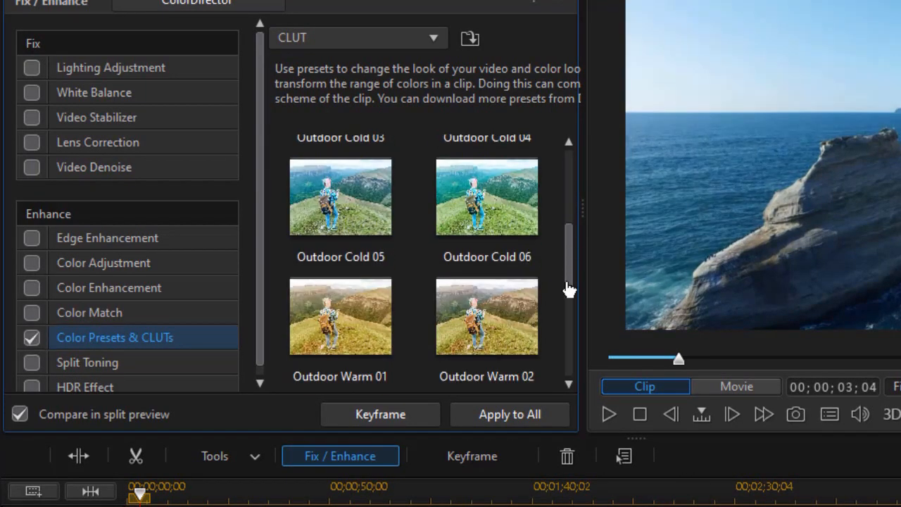
- Try the Outdoor Warm 04 and Outdoor Warm 05 CLUTs on the rockyOcean clip, settling on Outdoor Warm 04
left_click(493, 289)
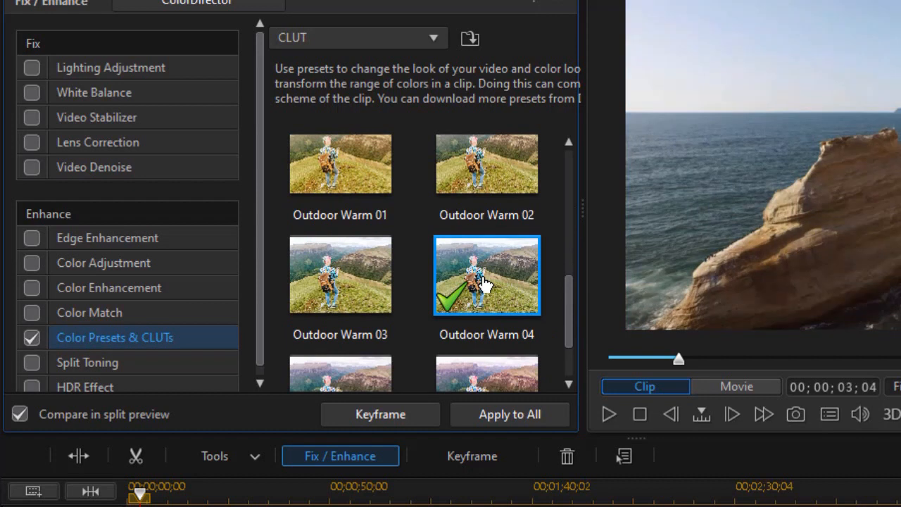
left_click(30, 334)
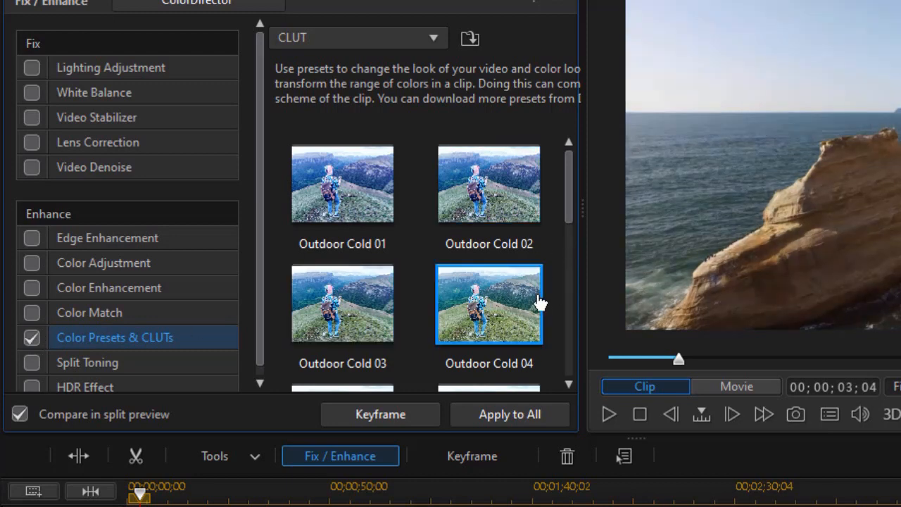
scroll(565, 232, "down", 6)
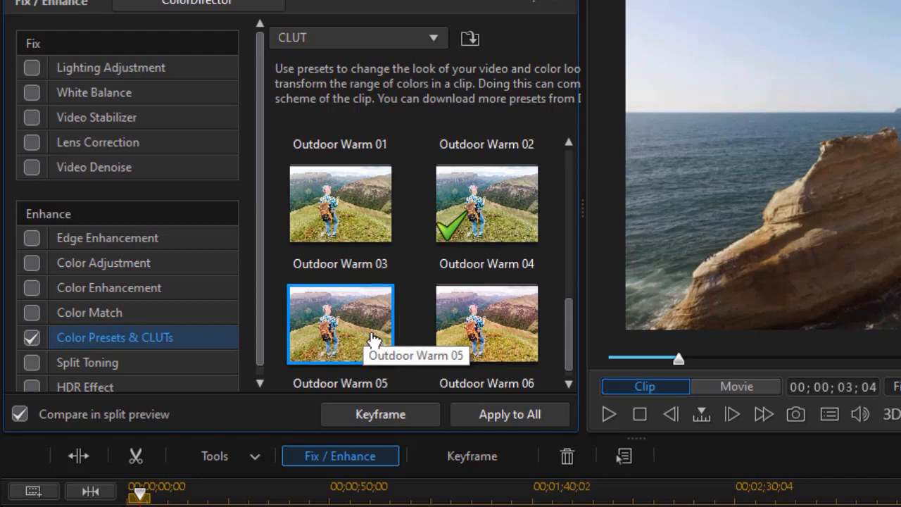
mouse_move(568, 310)
left_mouse_down()
mouse_move(566, 218)
mouse_move(551, 251)
mouse_move(553, 314)
left_mouse_up()
left_click(348, 338)
scroll(352, 334, "down", 1)
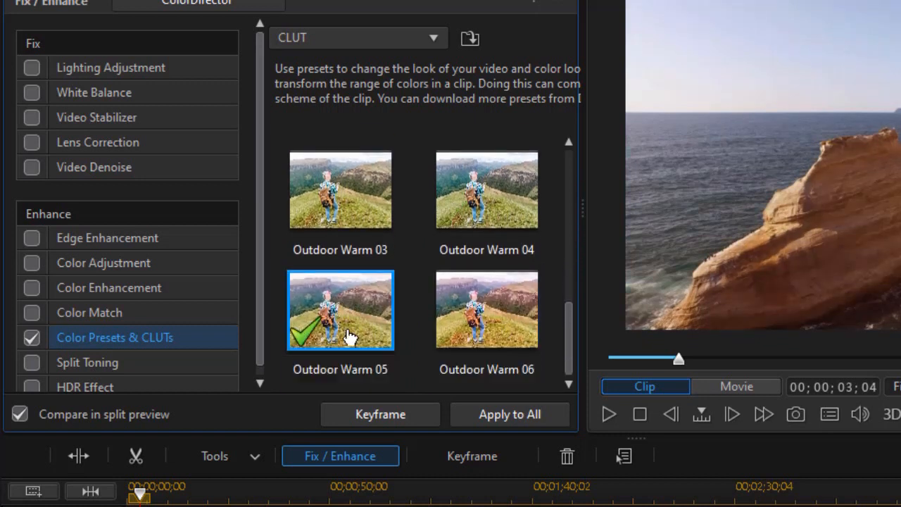
left_click(493, 206)
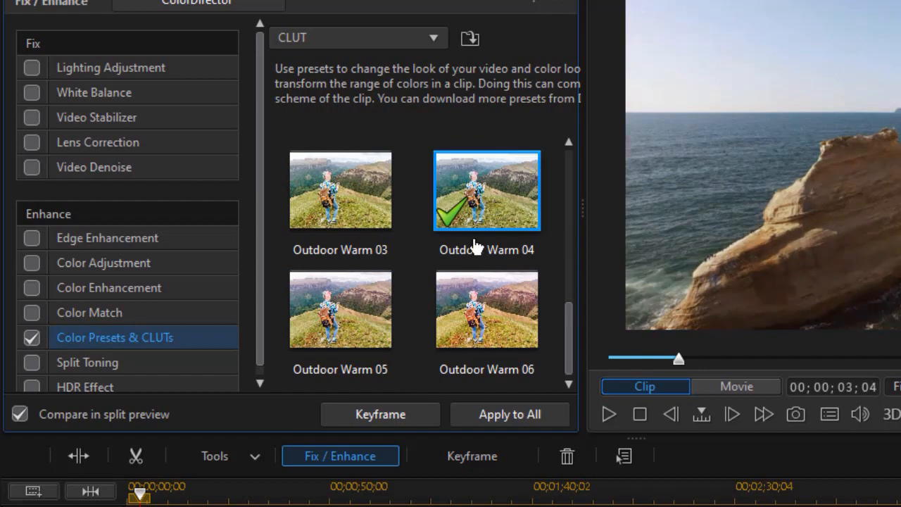
- Import the CLUT file K_TONE Vintage_KODACHROME.cube from the lut folder in Downloads
left_click_drag(566, 321, 570, 219)
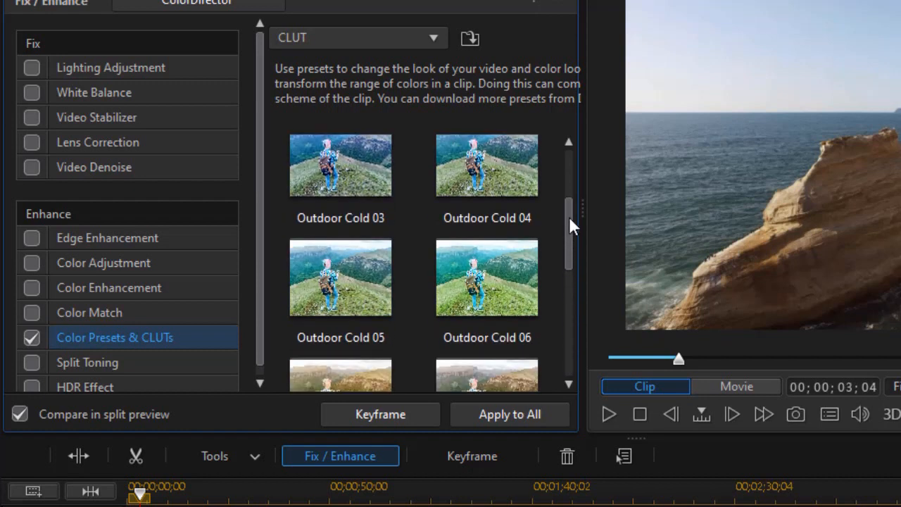
left_click_drag(570, 220, 558, 281)
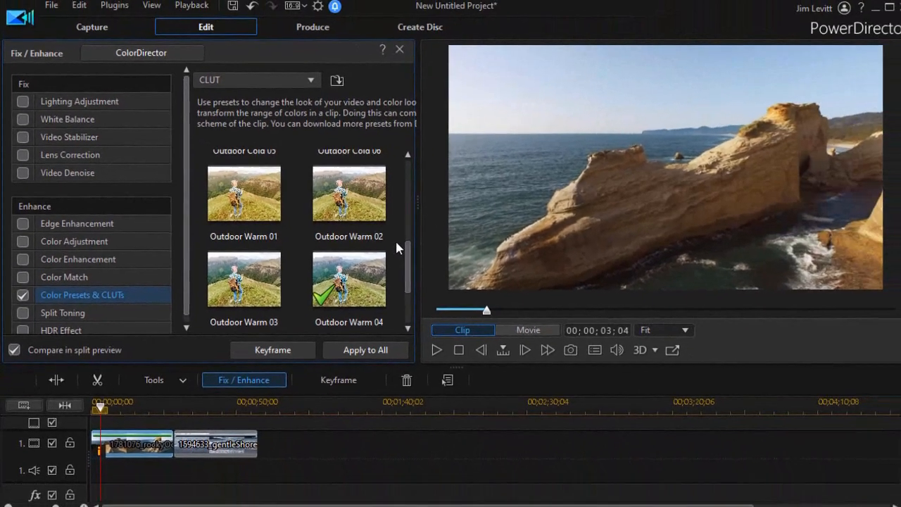
left_click_drag(568, 276, 569, 162)
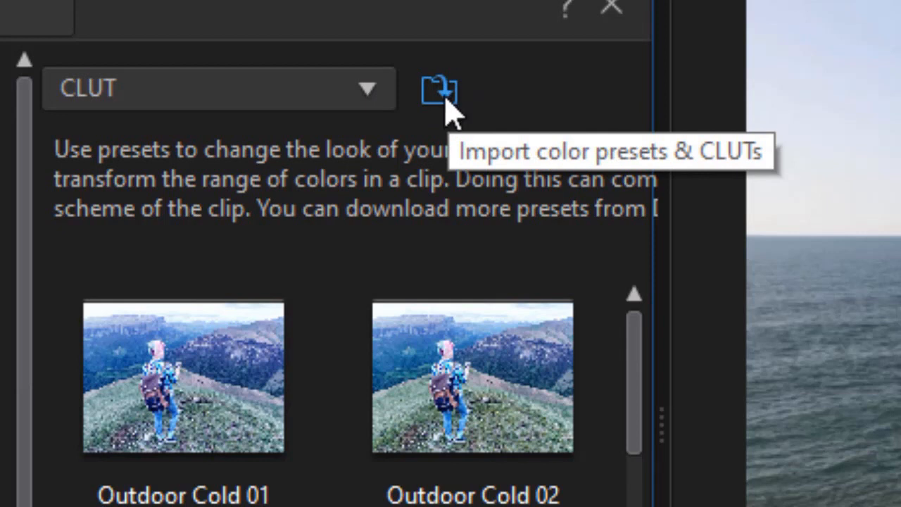
left_click(436, 91)
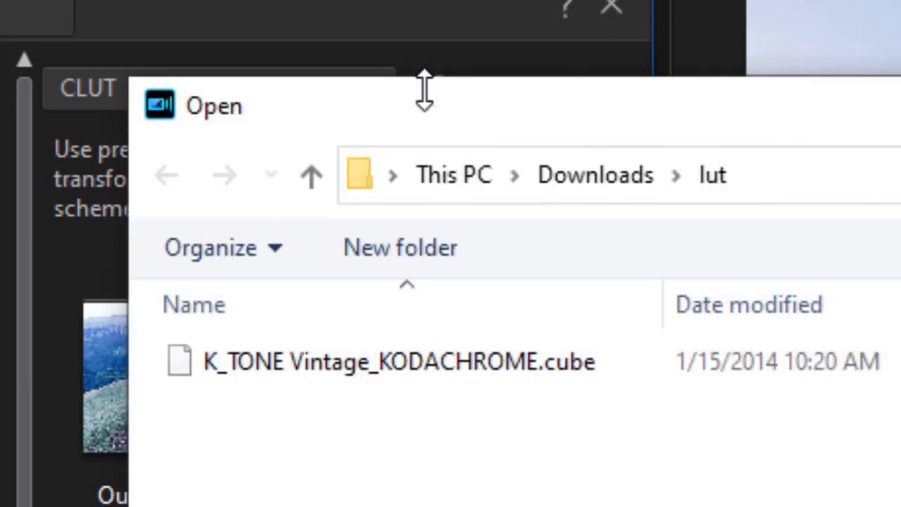
left_click(458, 356)
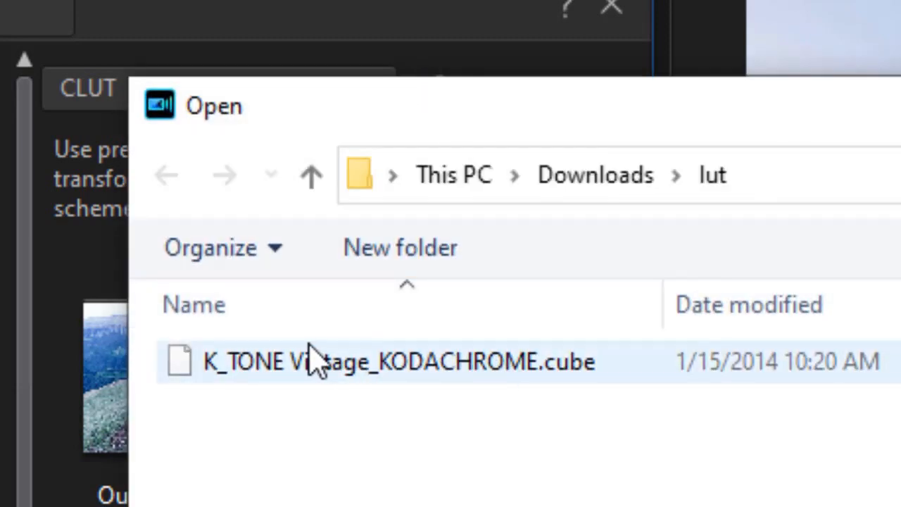
left_click(532, 363)
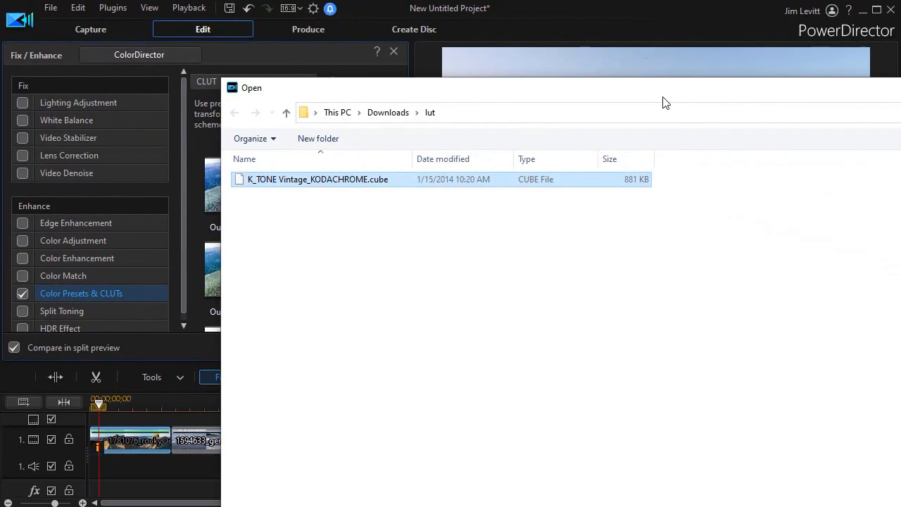
left_click_drag(663, 96, 442, 20)
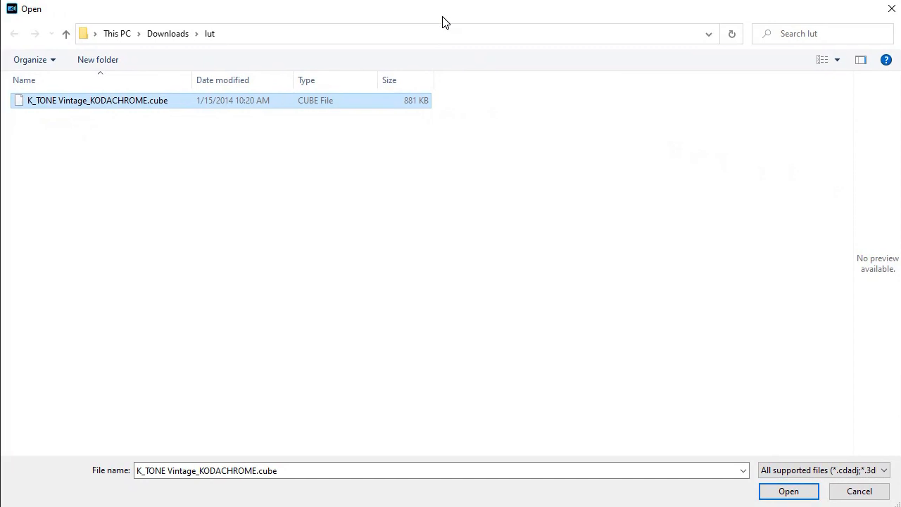
left_click(789, 494)
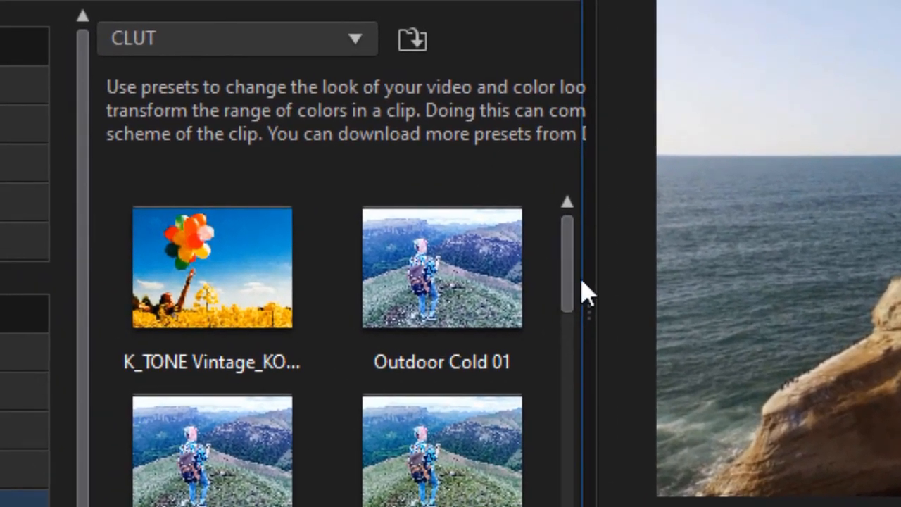
- Apply the imported K_TONE Vintage_KODACHROME CLUT to the rockyOcean clip and look over the rest of the CLUT list
left_click(215, 296)
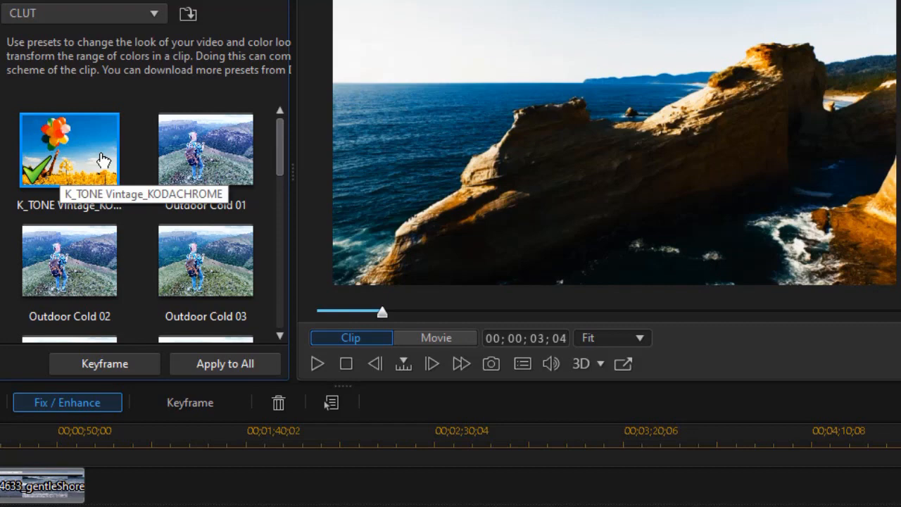
left_click_drag(279, 174, 261, 125)
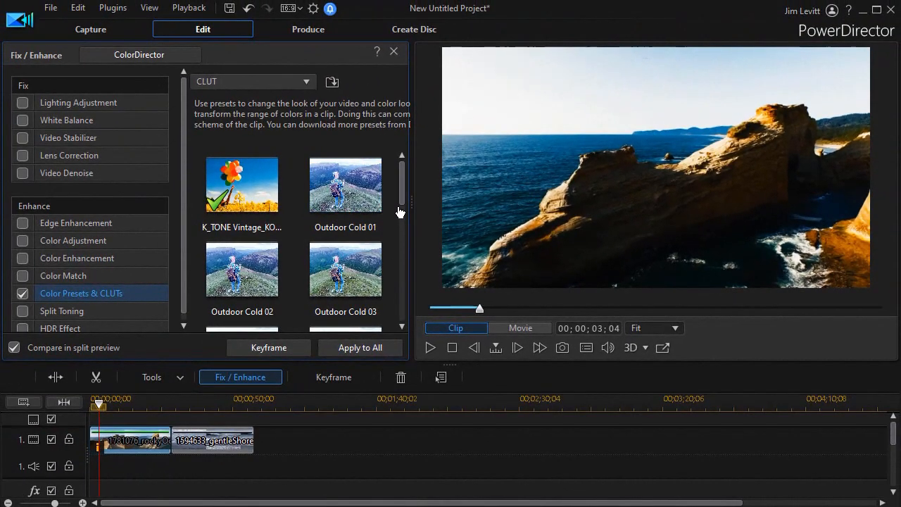
scroll(402, 208, "down", 1)
left_click_drag(403, 206, 291, 419)
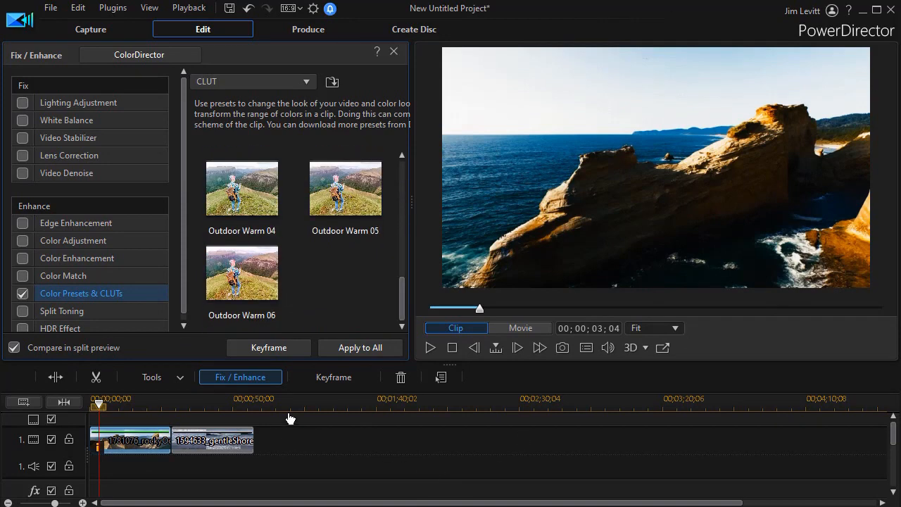
- Check the ungraded gentleShore clip, then reselect rockyOcean and apply its Color Presets & CLUTs setting to all clips
left_click(220, 406)
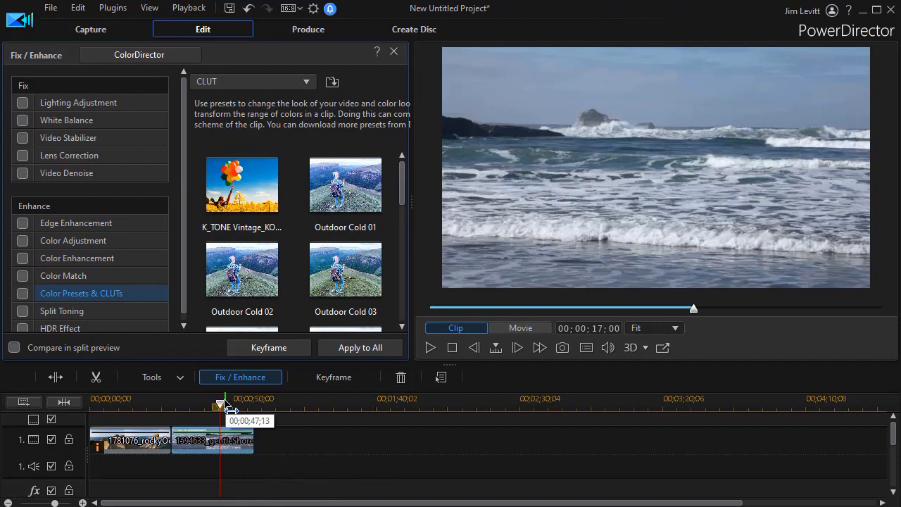
left_click_drag(220, 406, 139, 422)
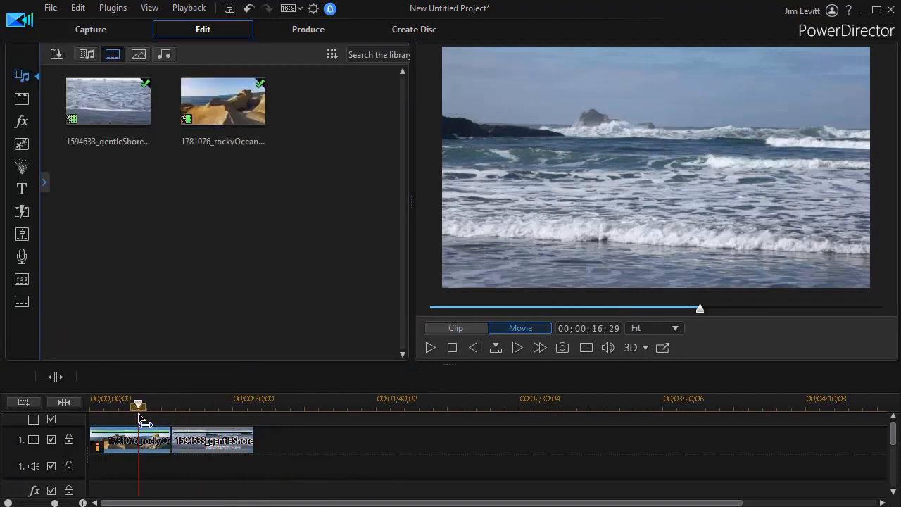
left_click(148, 437)
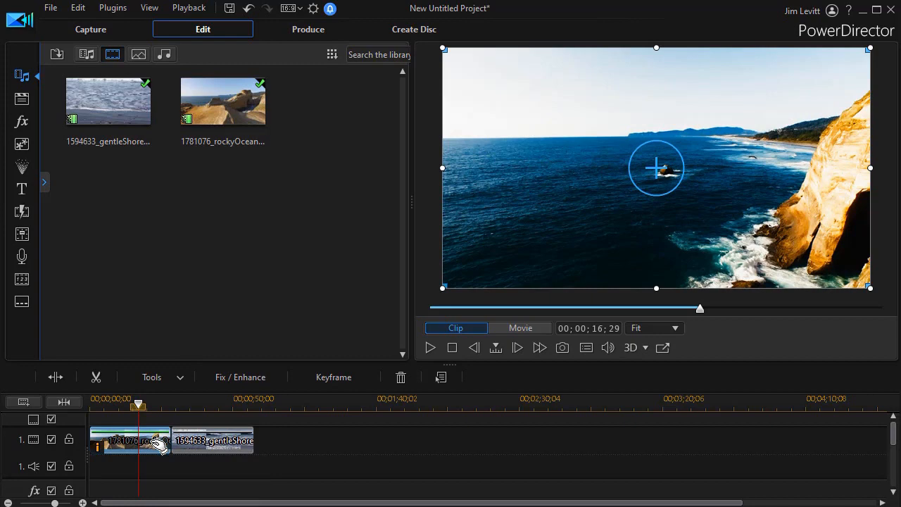
left_click(232, 378)
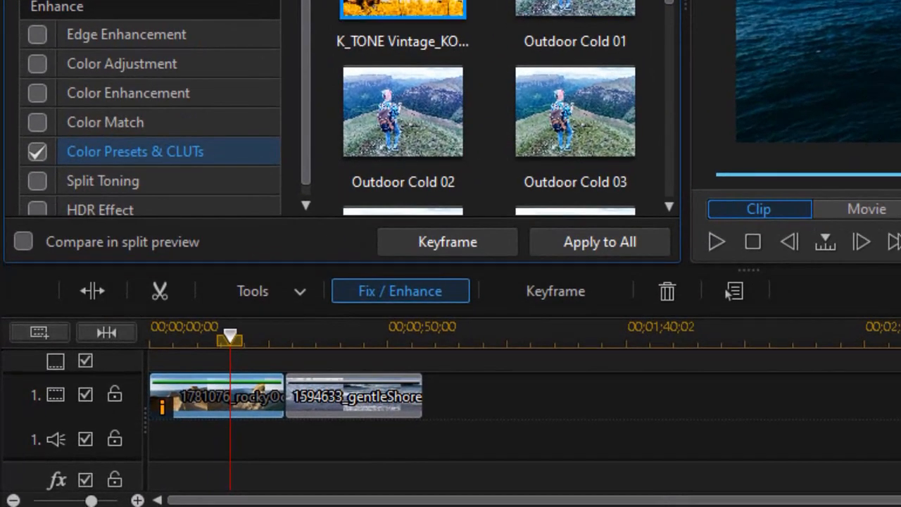
left_click(595, 243)
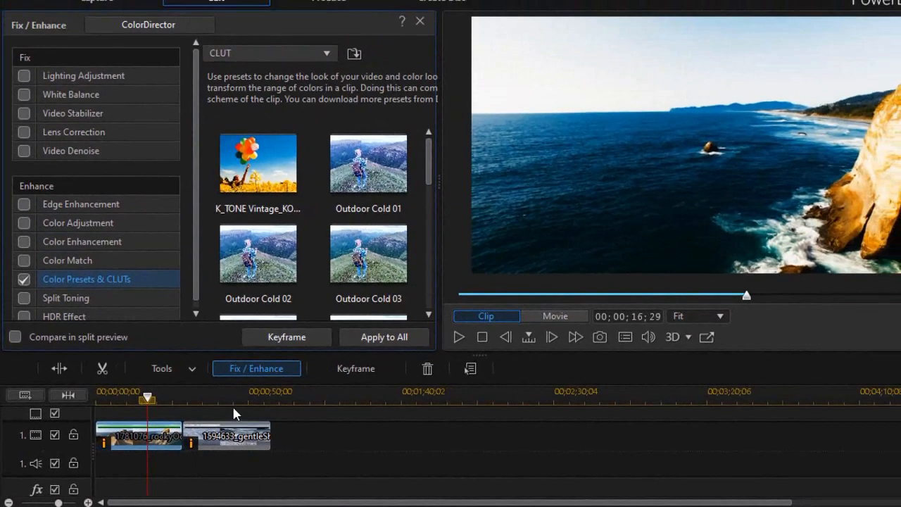
- Preview the gentleShore clip with the CLUT, then turn off Color Presets & CLUTs for that clip
left_click(229, 400)
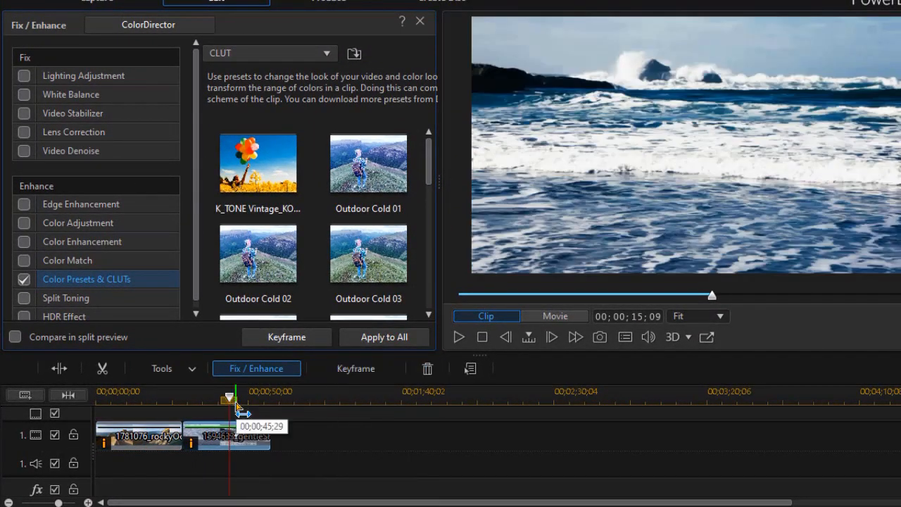
mouse_move(229, 398)
left_mouse_down()
mouse_move(252, 400)
mouse_move(227, 411)
mouse_move(204, 399)
mouse_move(151, 400)
mouse_move(232, 400)
left_mouse_up()
left_click(236, 430)
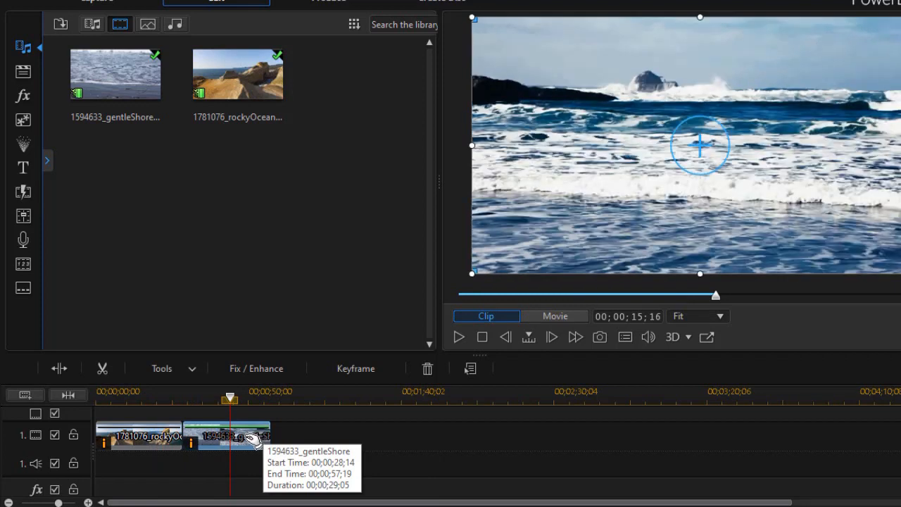
left_click(257, 368)
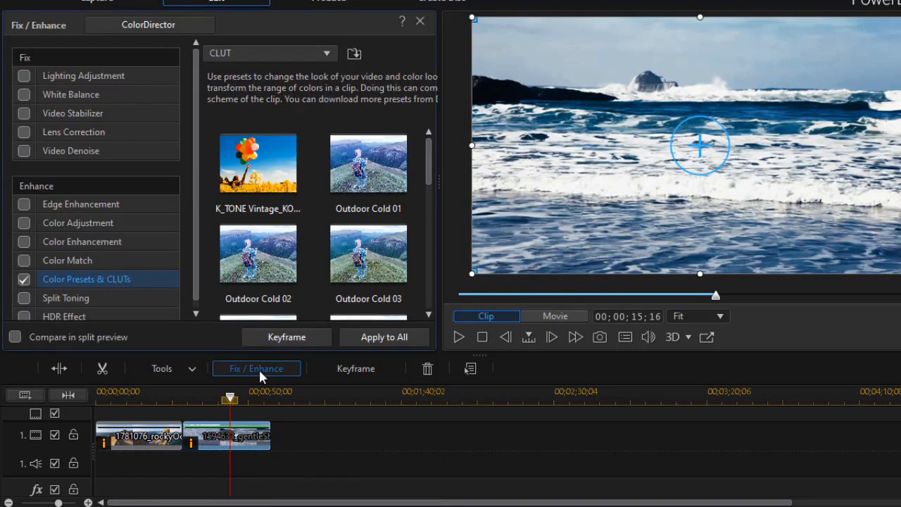
left_click(24, 279)
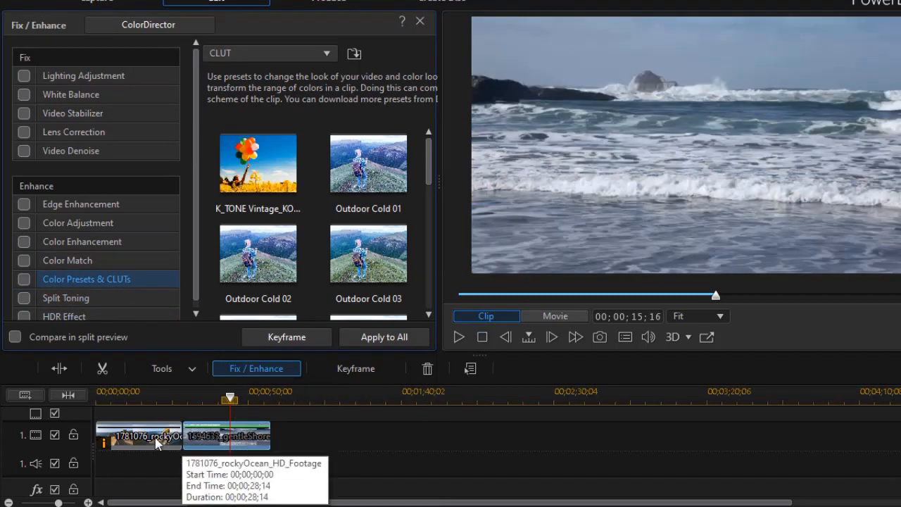
- Select the rockyOcean clip and turn off its Color Presets & CLUTs in Fix / Enhance
left_click(152, 398)
left_click(162, 435)
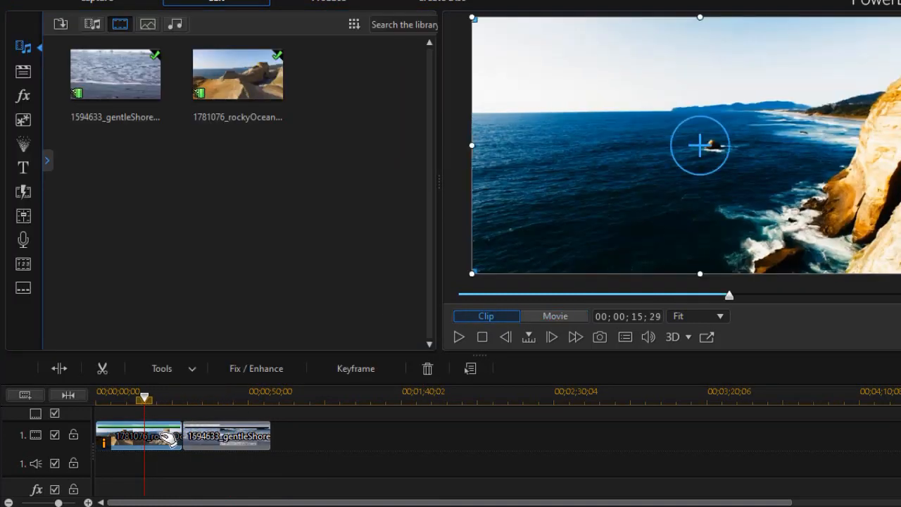
left_click(248, 370)
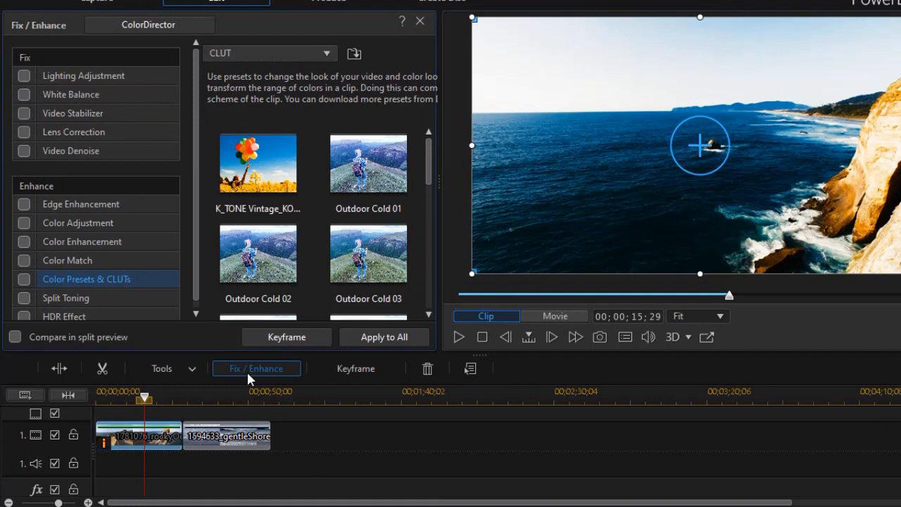
left_click(24, 279)
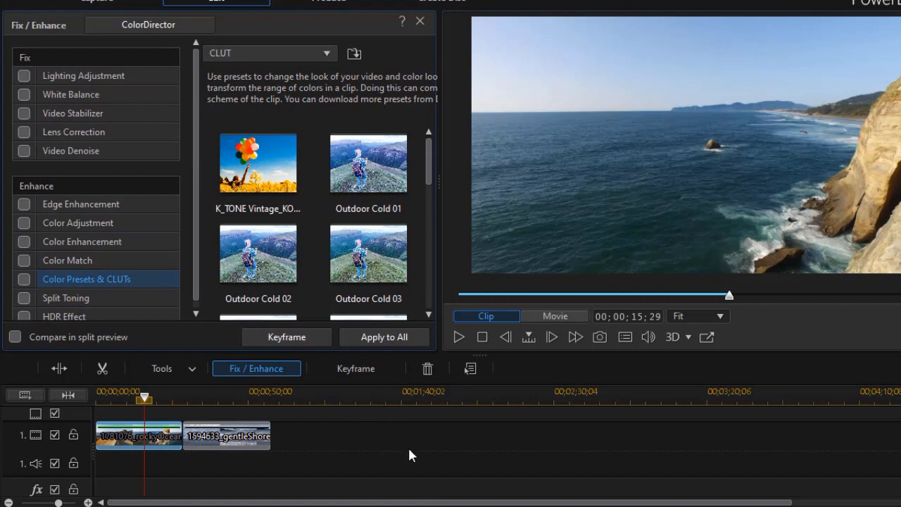
mouse_move(428, 161)
left_mouse_down()
mouse_move(446, 248)
mouse_move(431, 177)
left_mouse_up()
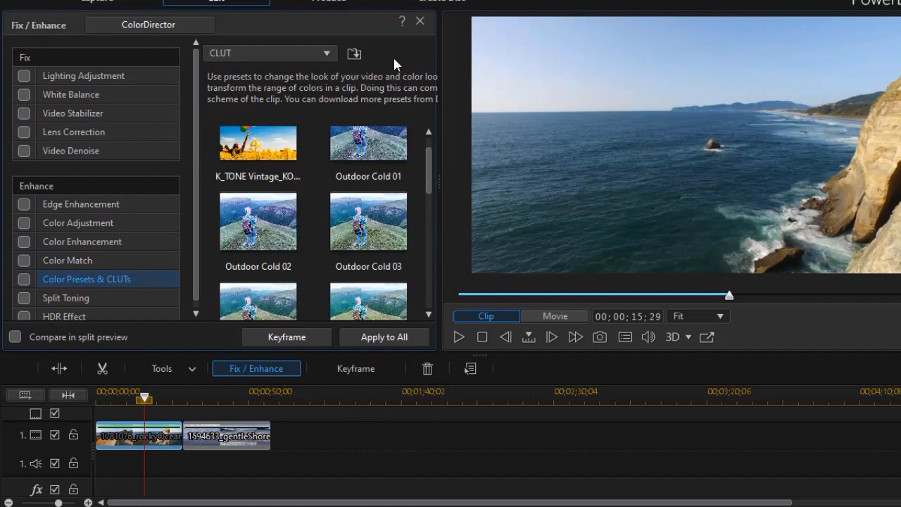